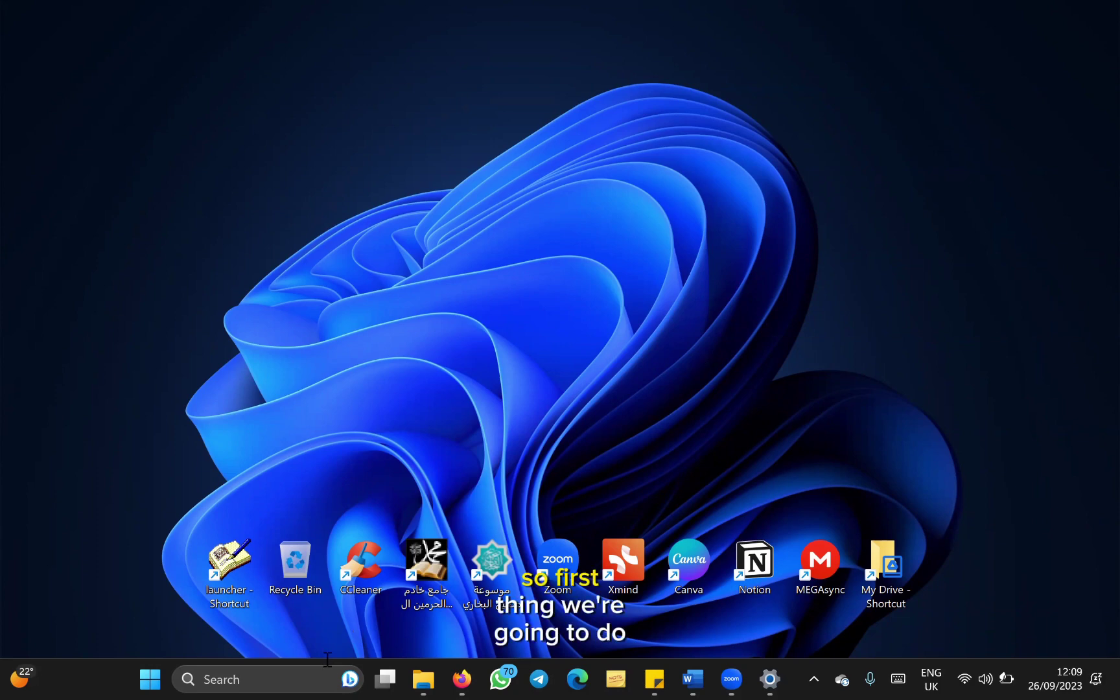
Step: Launch the Settings app by searching 'settings' from the taskbar
left_click(275, 678)
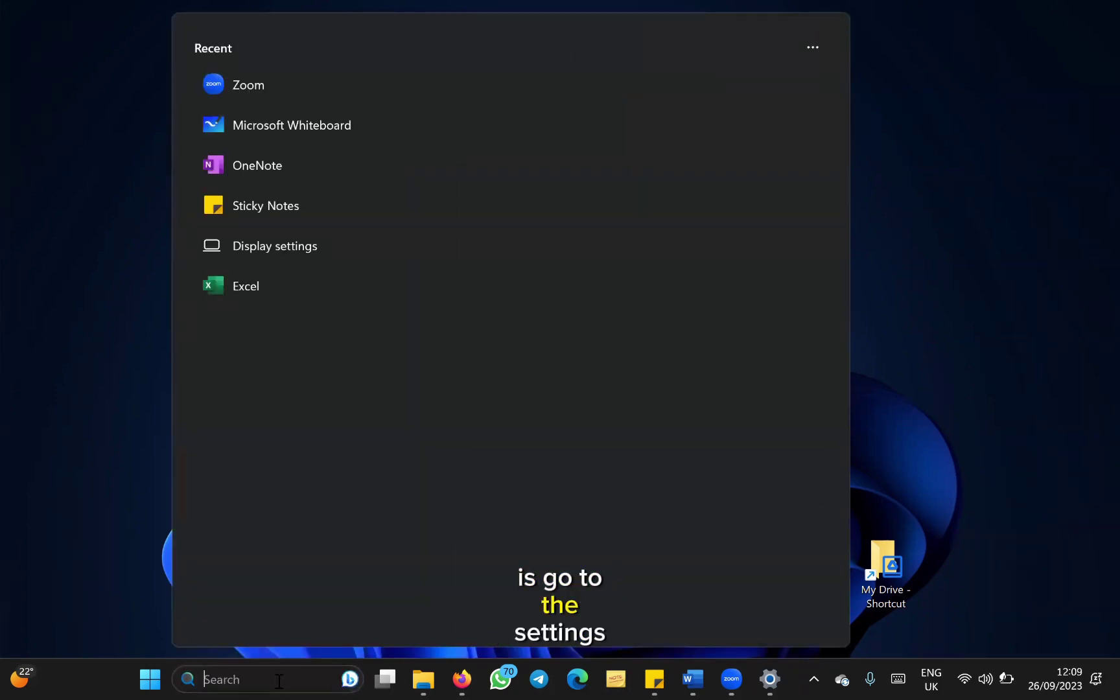
type("settings")
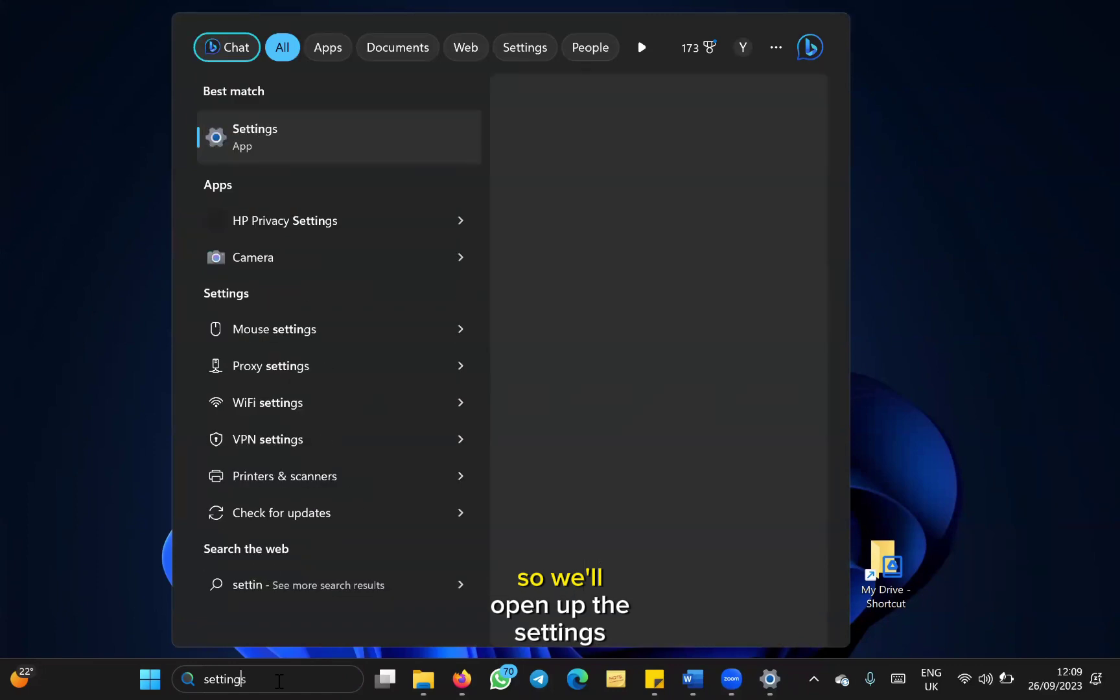
left_click(242, 130)
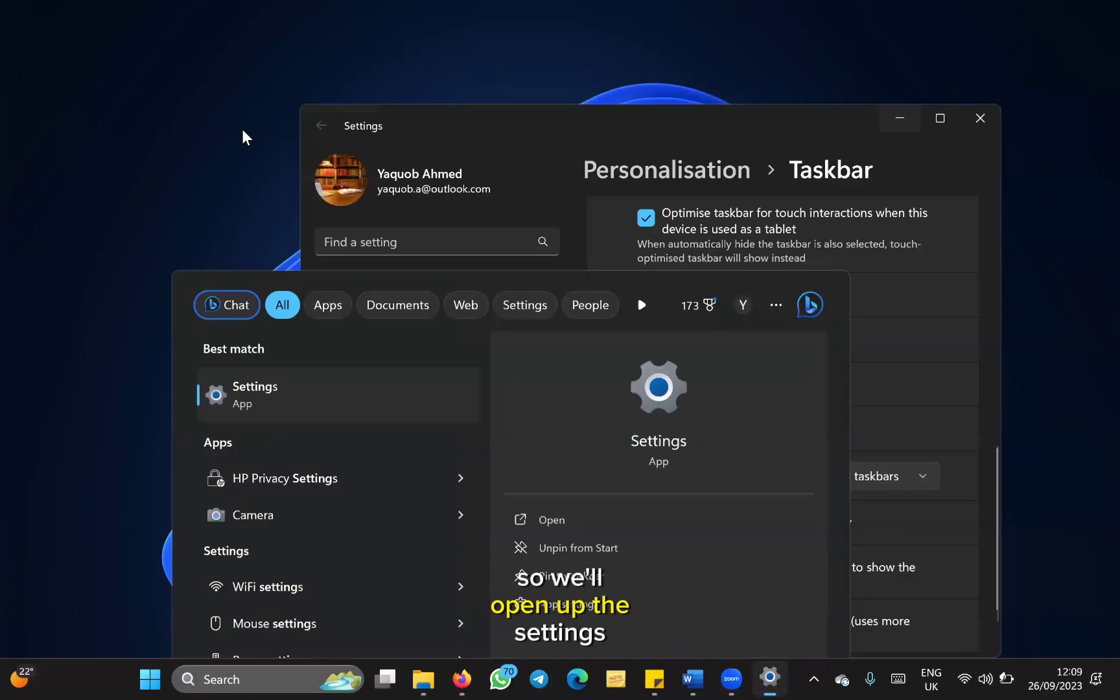
left_click(398, 242)
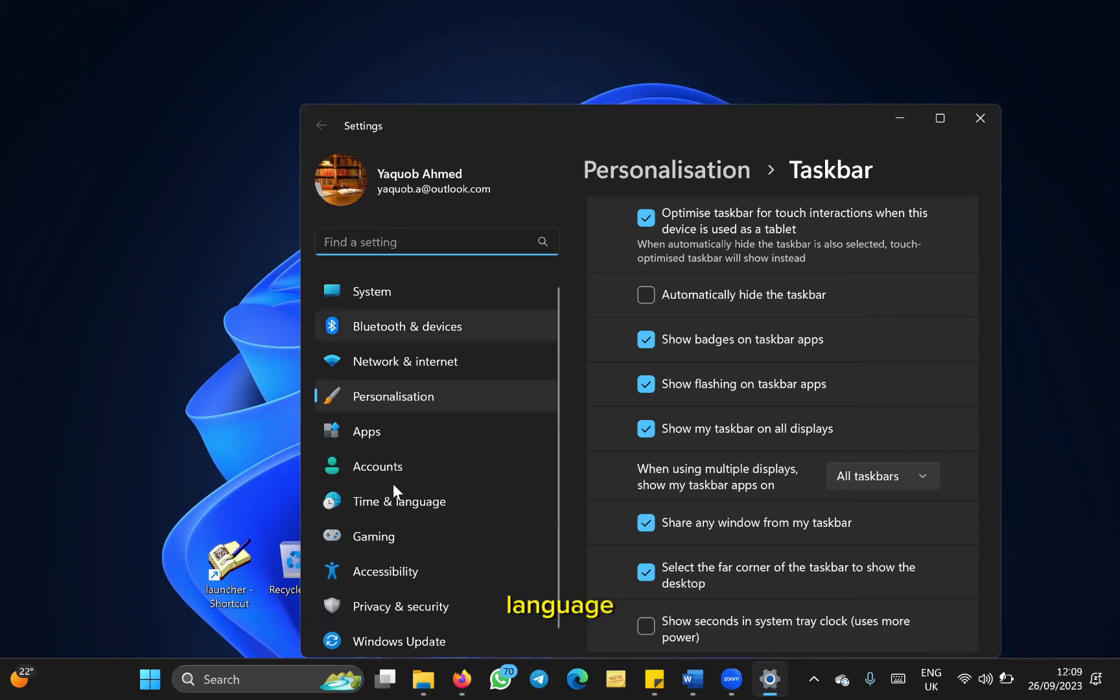
Step: Go to Time & language > Language & region and begin adding a preferred language
left_click(414, 508)
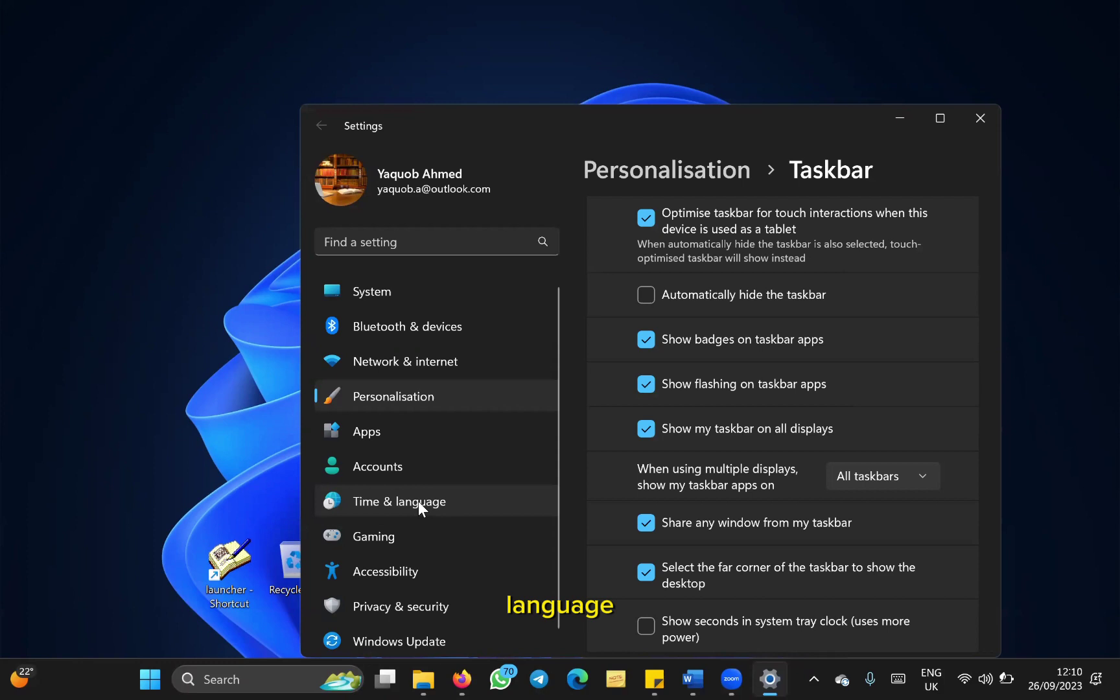
left_click(418, 502)
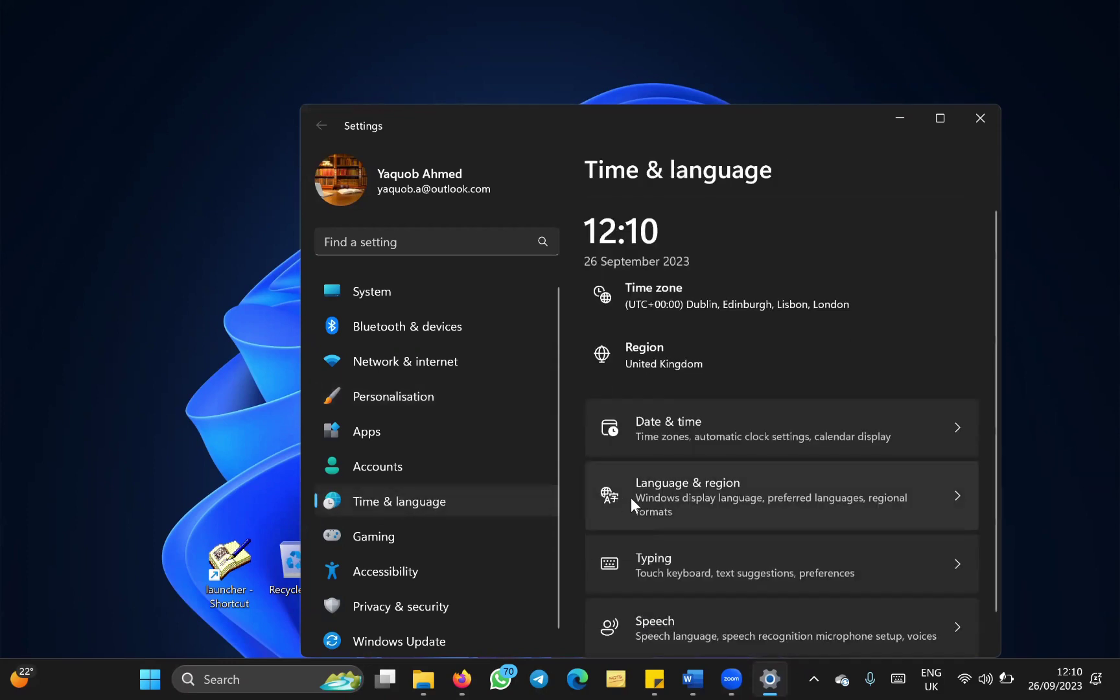
scroll(808, 438, "down", 1)
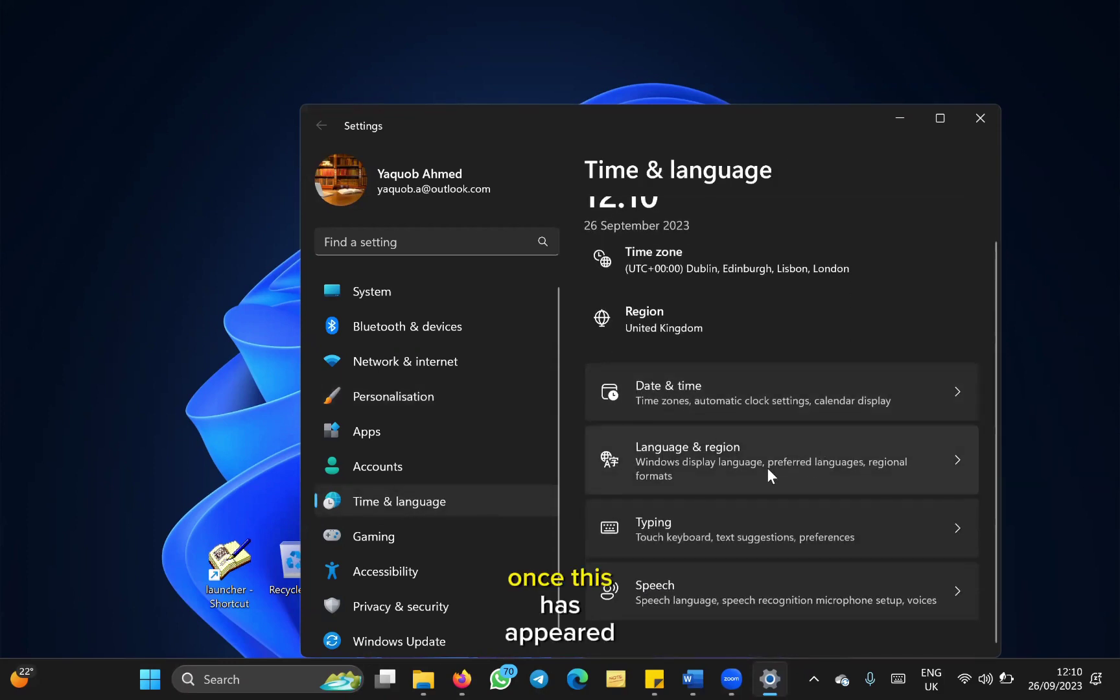
left_click(749, 455)
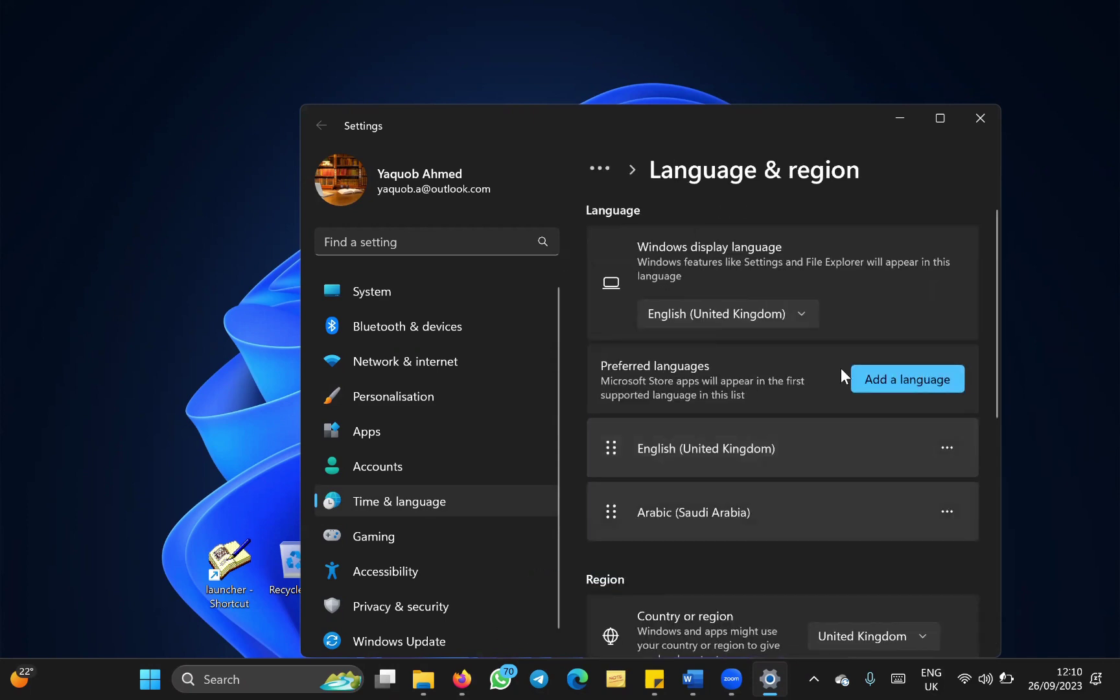
left_click(869, 379)
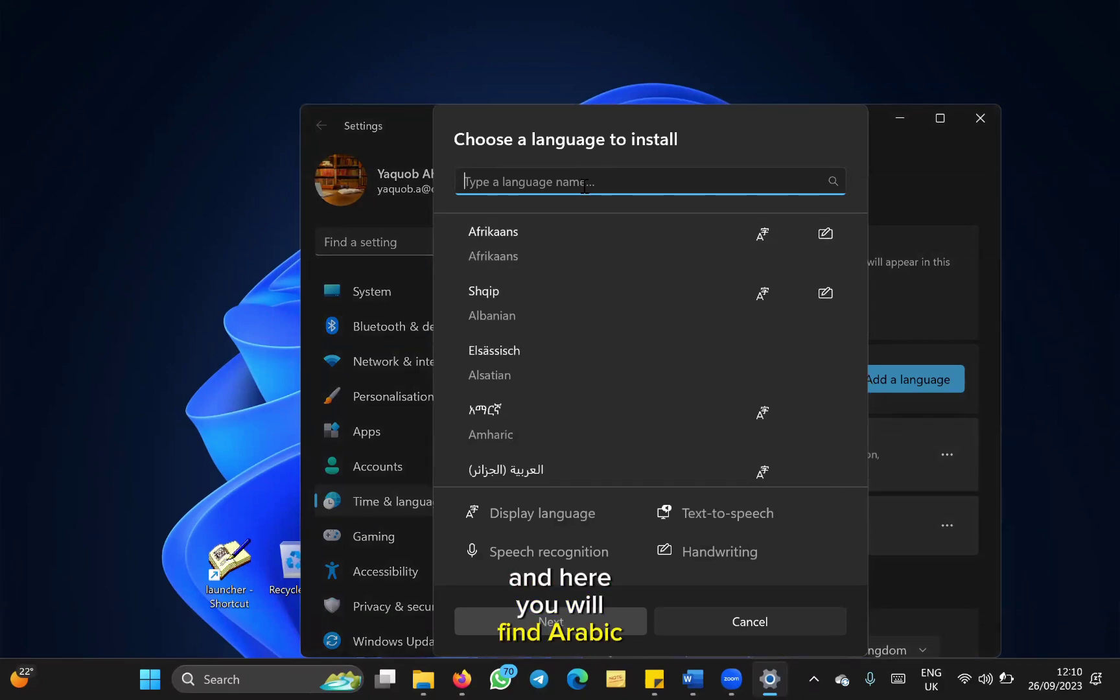
Step: Choose Arabic (Qatar) from the language list and install it with its language pack
scroll(630, 286, "down", 6)
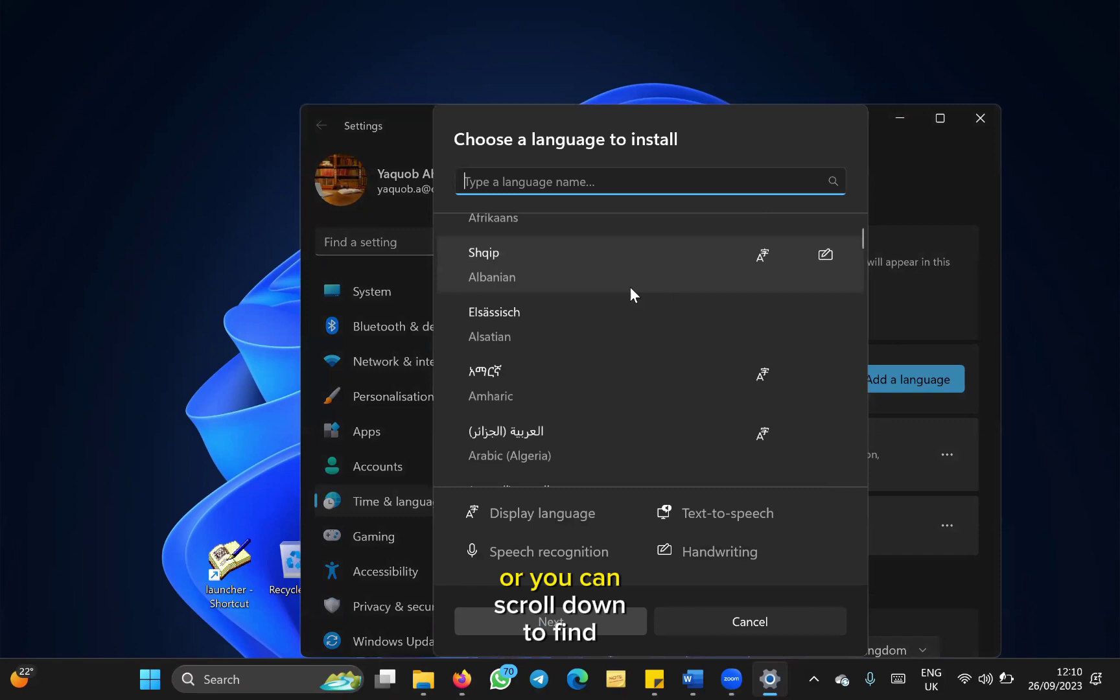
scroll(630, 294, "down", 3)
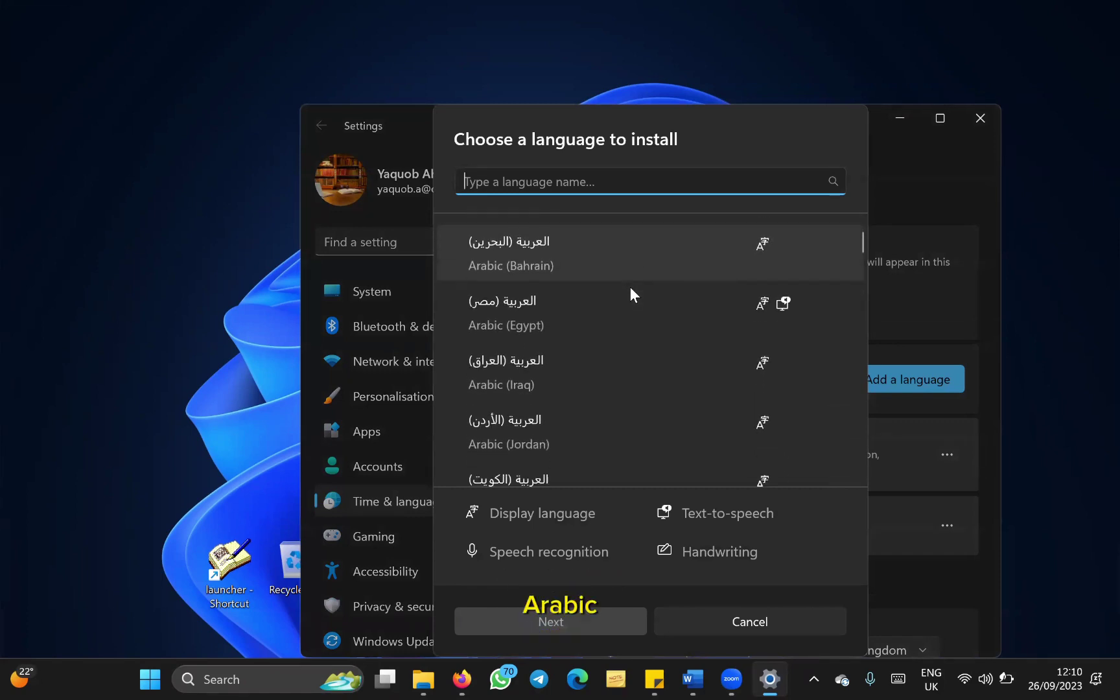
scroll(630, 286, "down", 3)
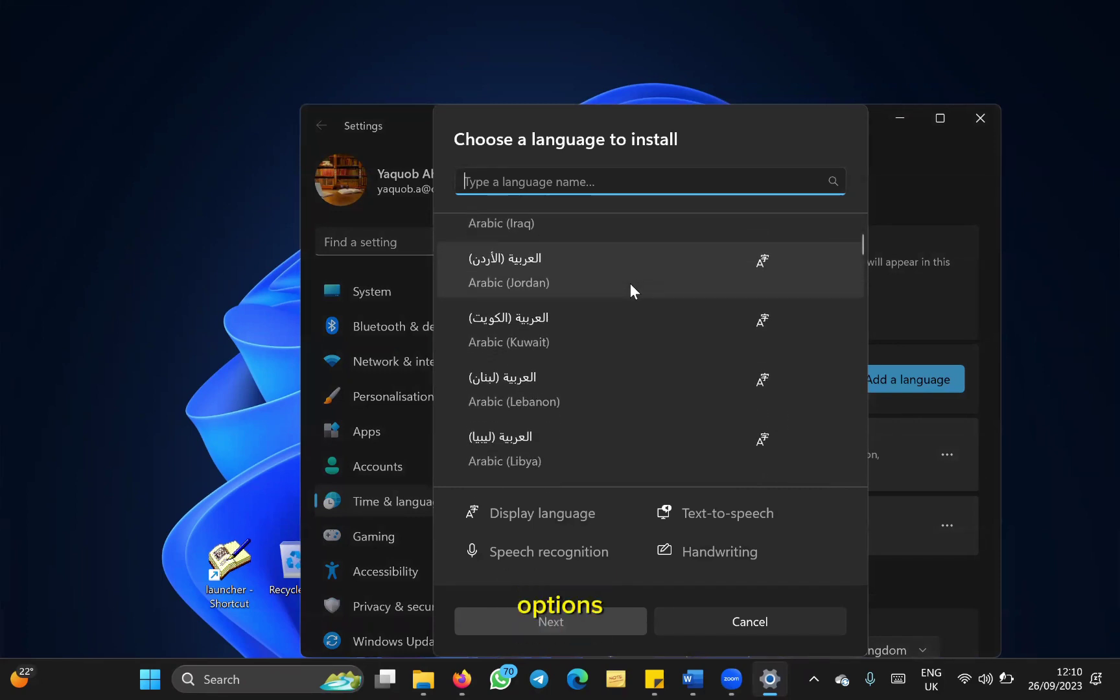
scroll(630, 283, "down", 3)
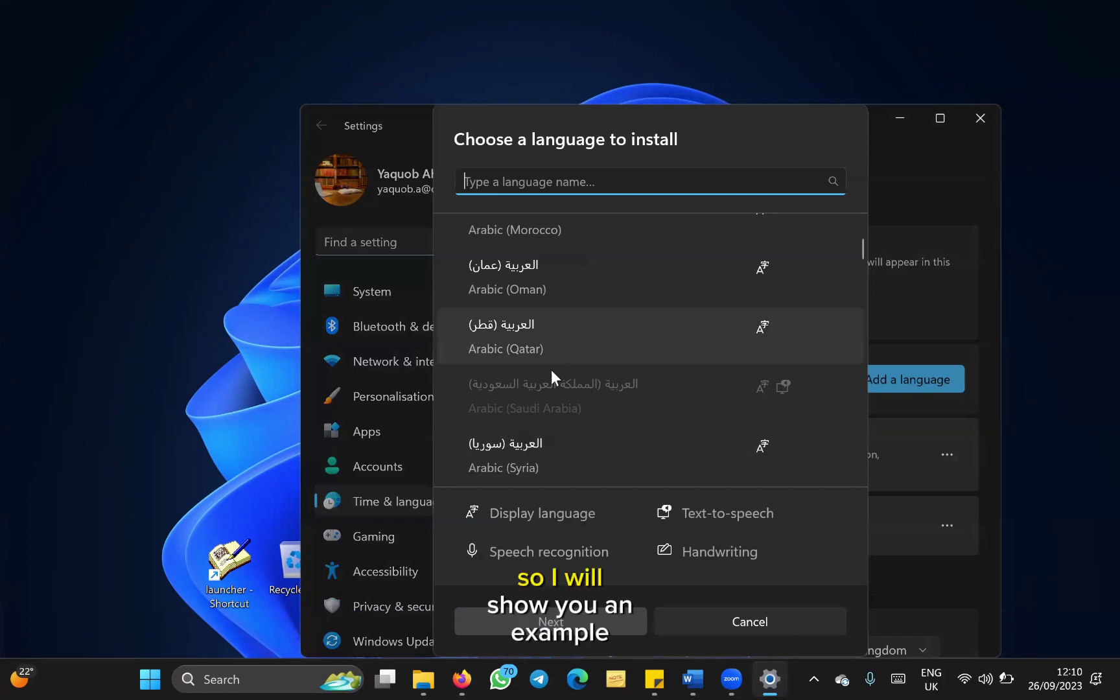
left_click(535, 332)
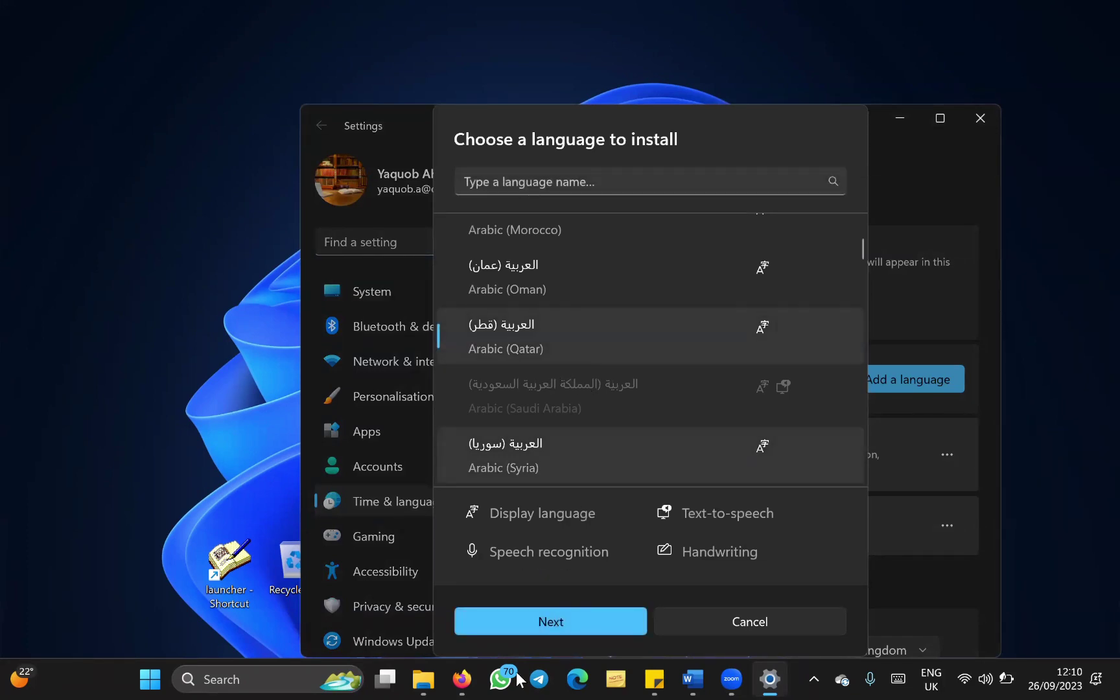
left_click(547, 629)
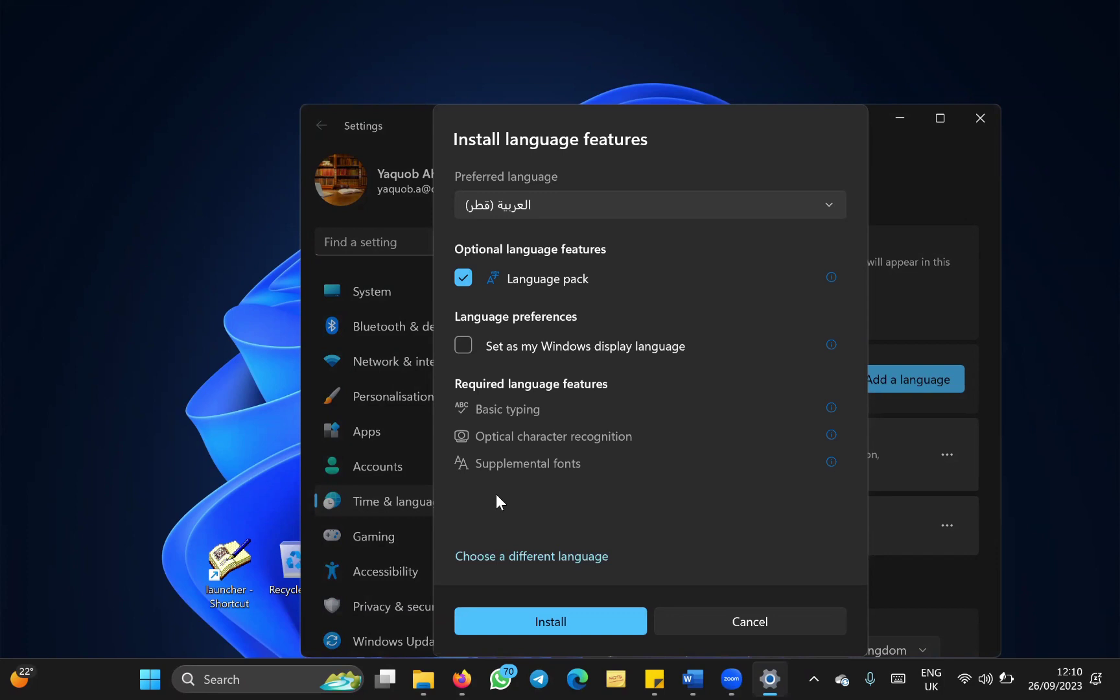
left_click(544, 623)
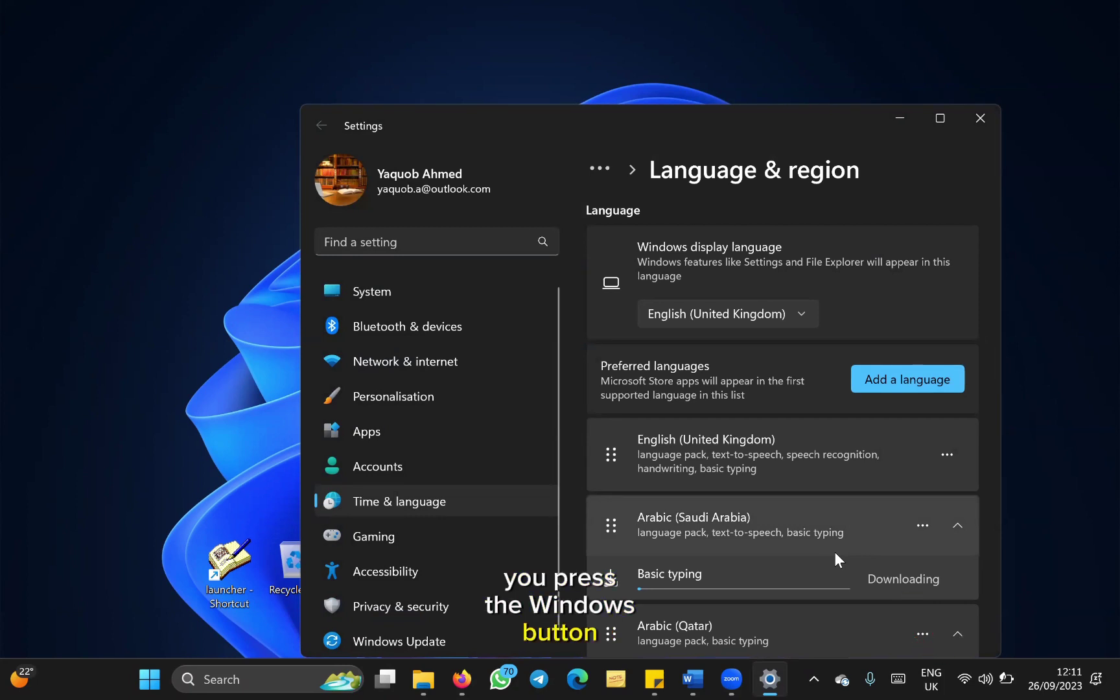
Step: Cycle input languages with Win+Space until the Arabic (101) keyboard is active
key("super+space")
key("super+space")
key("super+space")
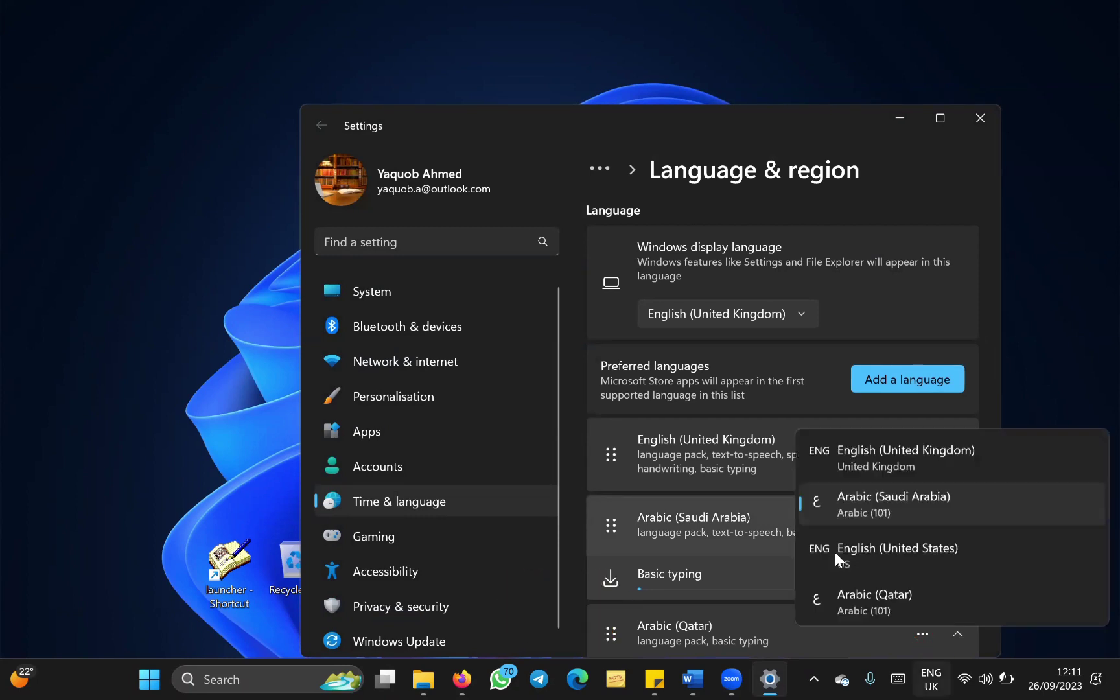
key("super+space")
key("super+space")
key("super+space")
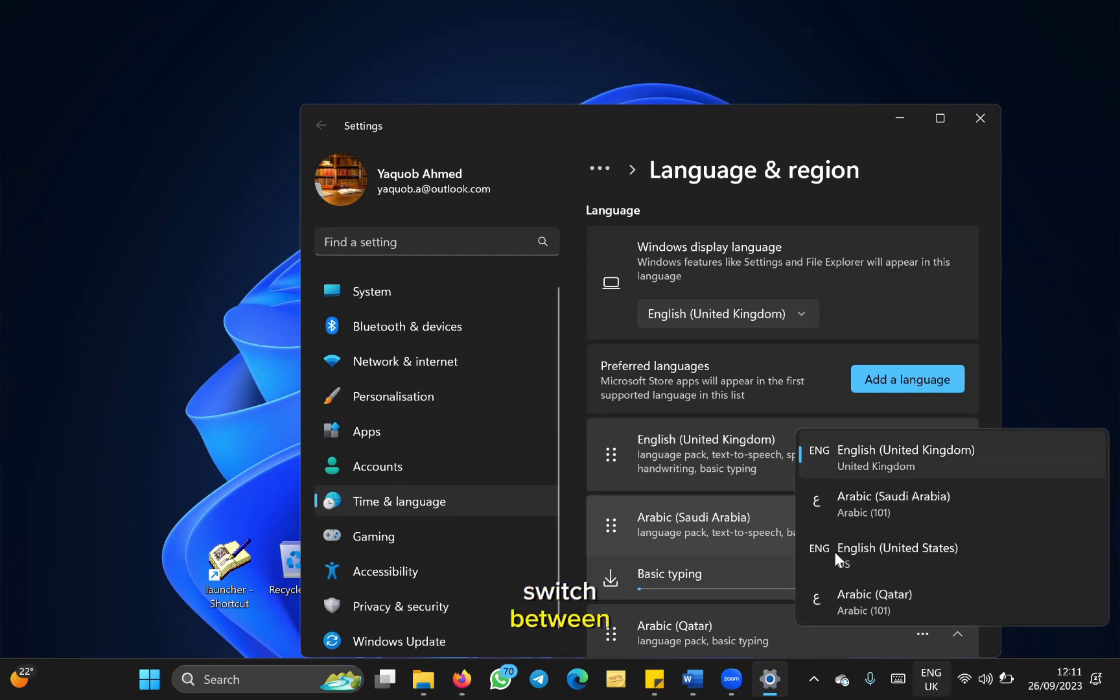
key("super+space")
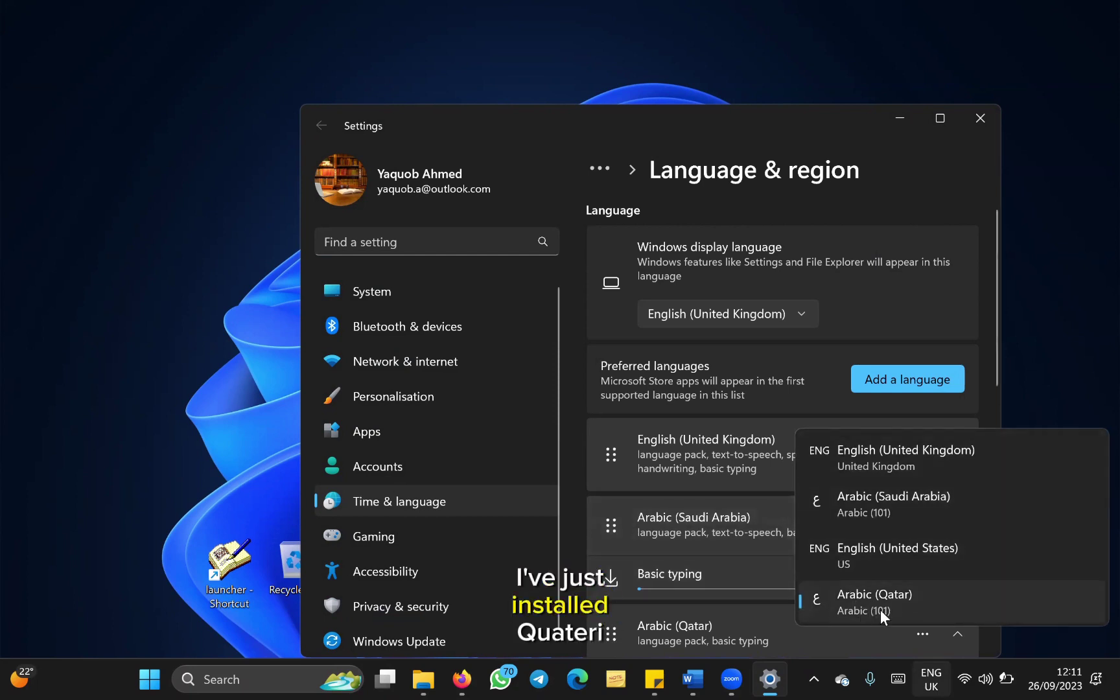
key("super+space")
key("super+space")
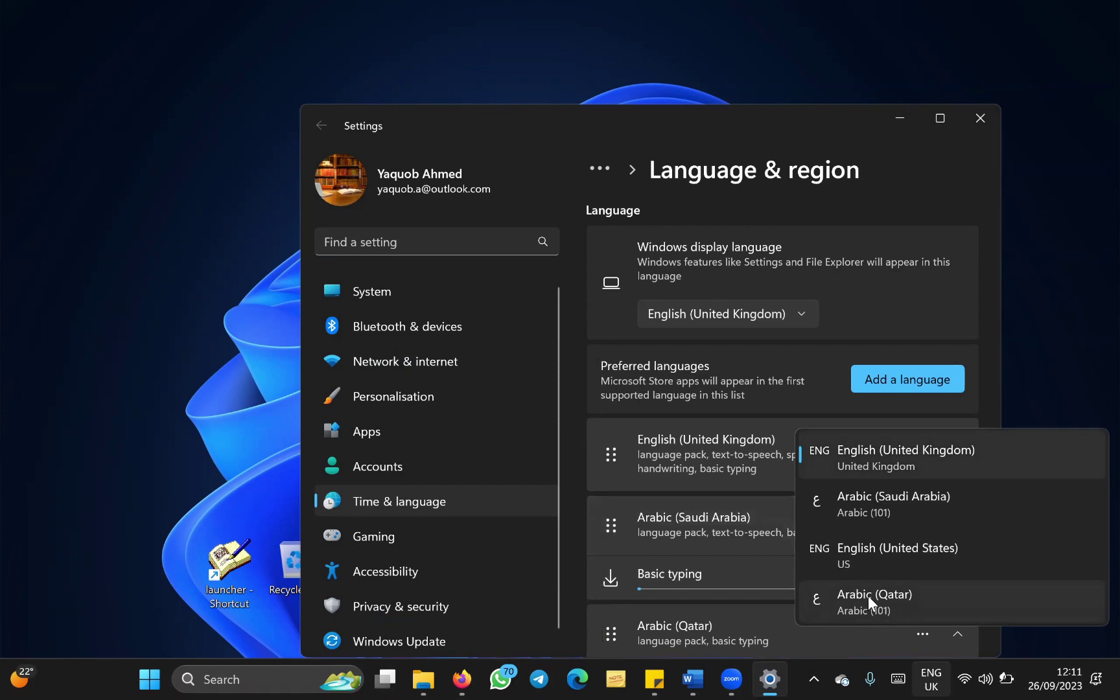
left_click(899, 678)
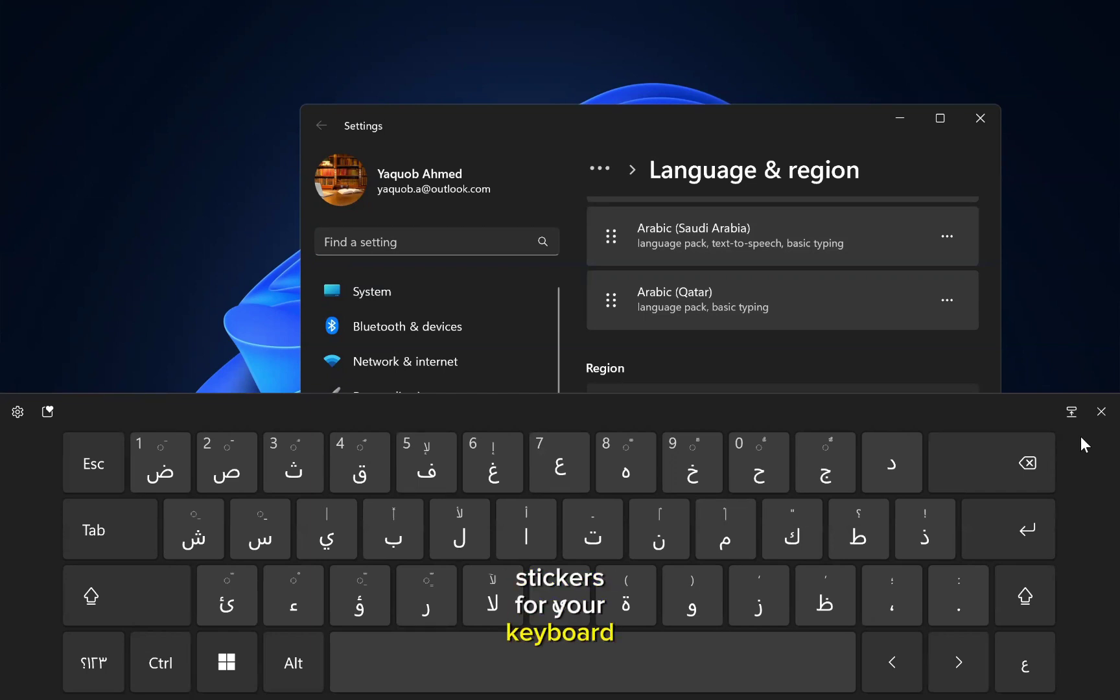
left_click(1100, 413)
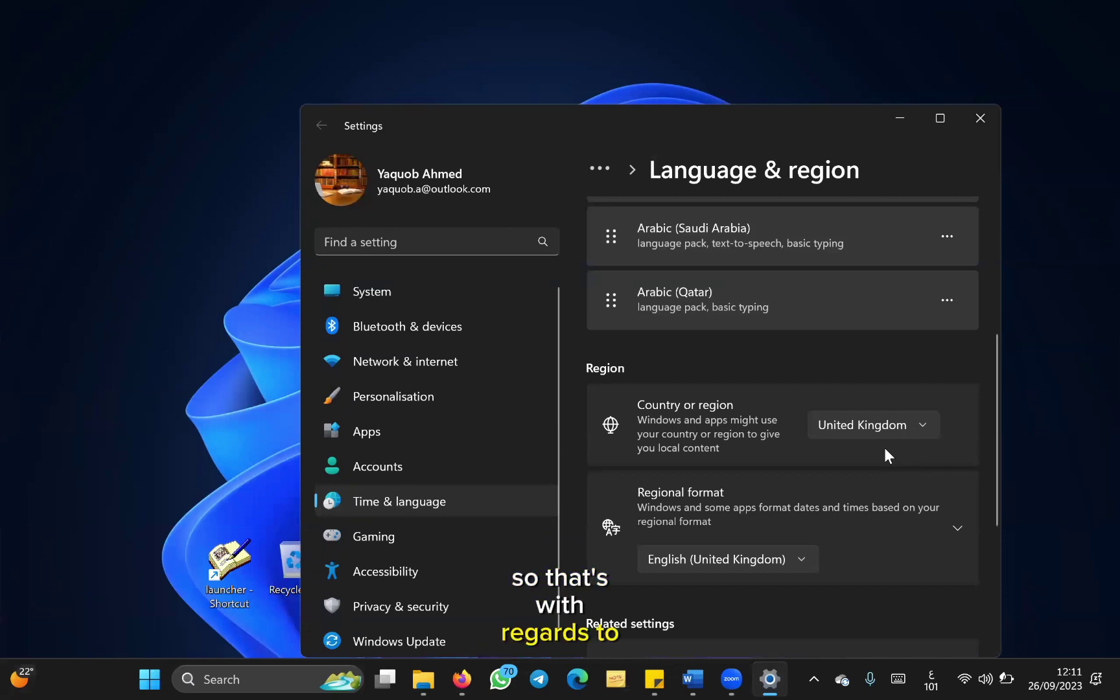
Step: Drag the Settings window up and right, then scroll down to Related settings
scroll(872, 456, "down", 1)
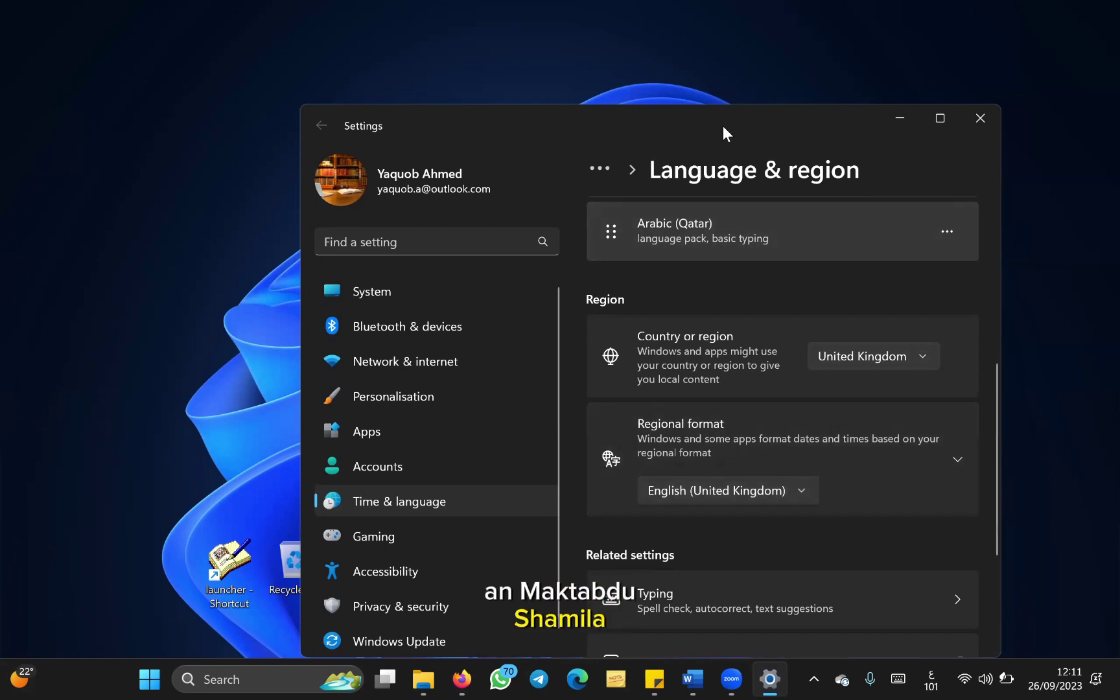
left_click_drag(691, 141, 742, 93)
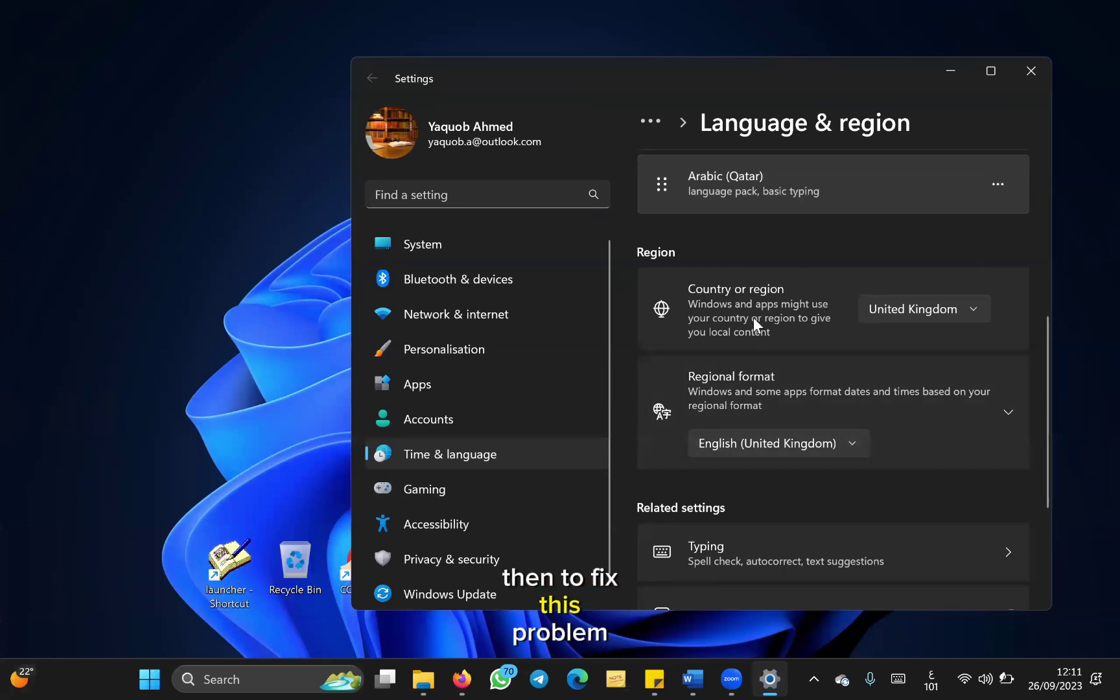
scroll(754, 319, "down", 1)
scroll(754, 317, "down", 3)
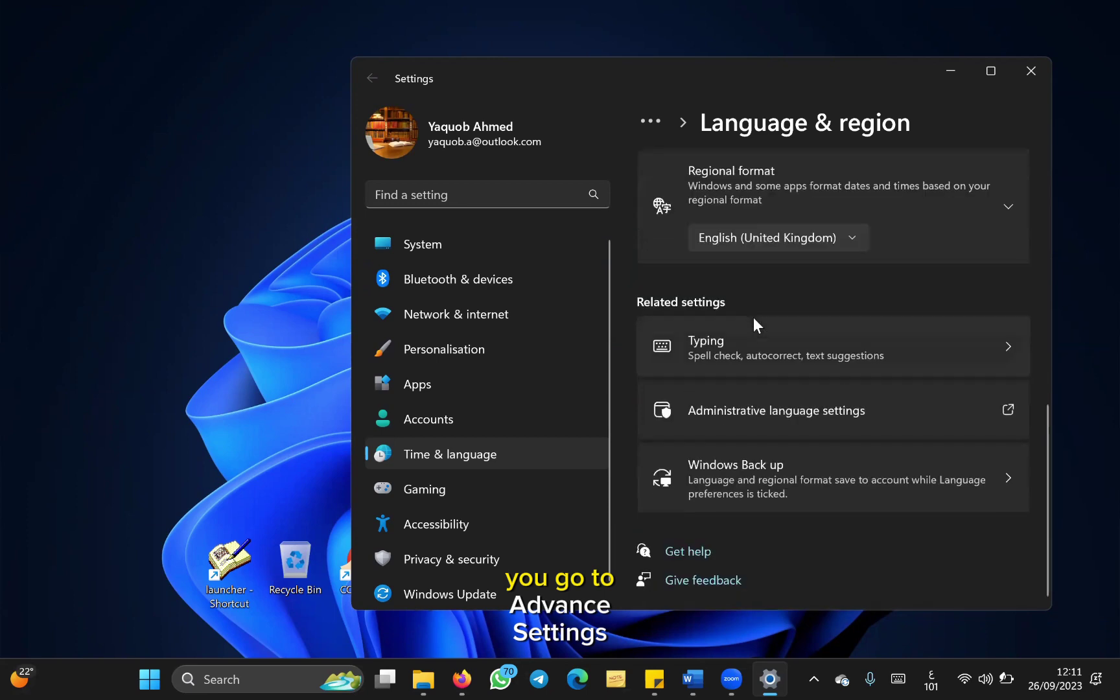
scroll(749, 357, "up", 7)
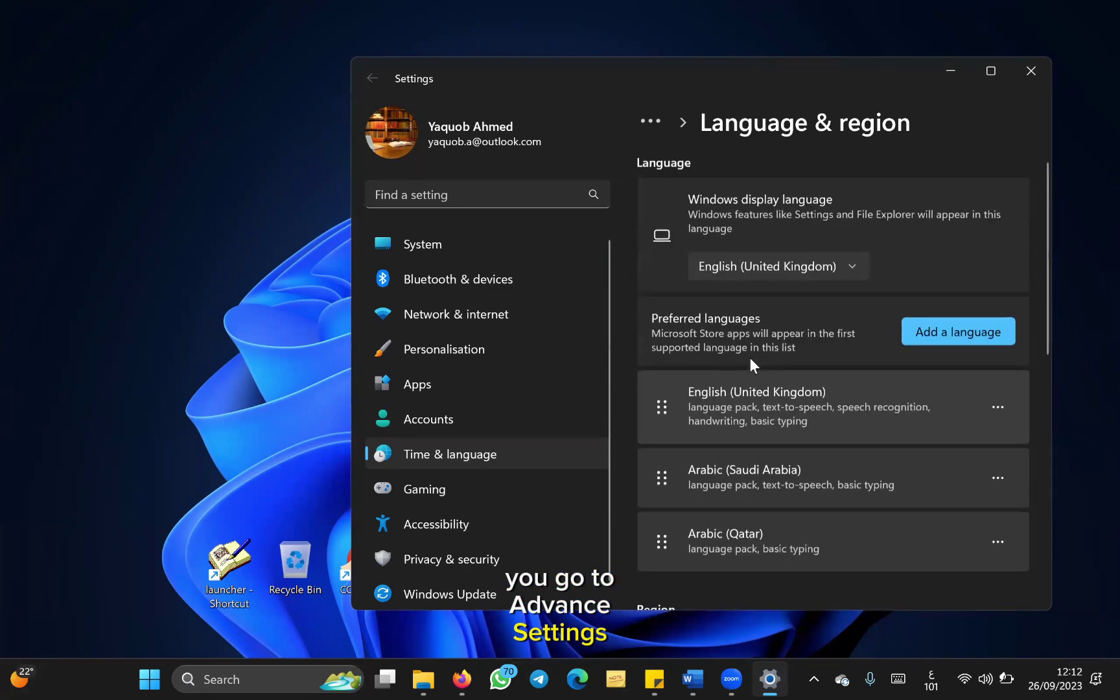
scroll(756, 354, "down", 8)
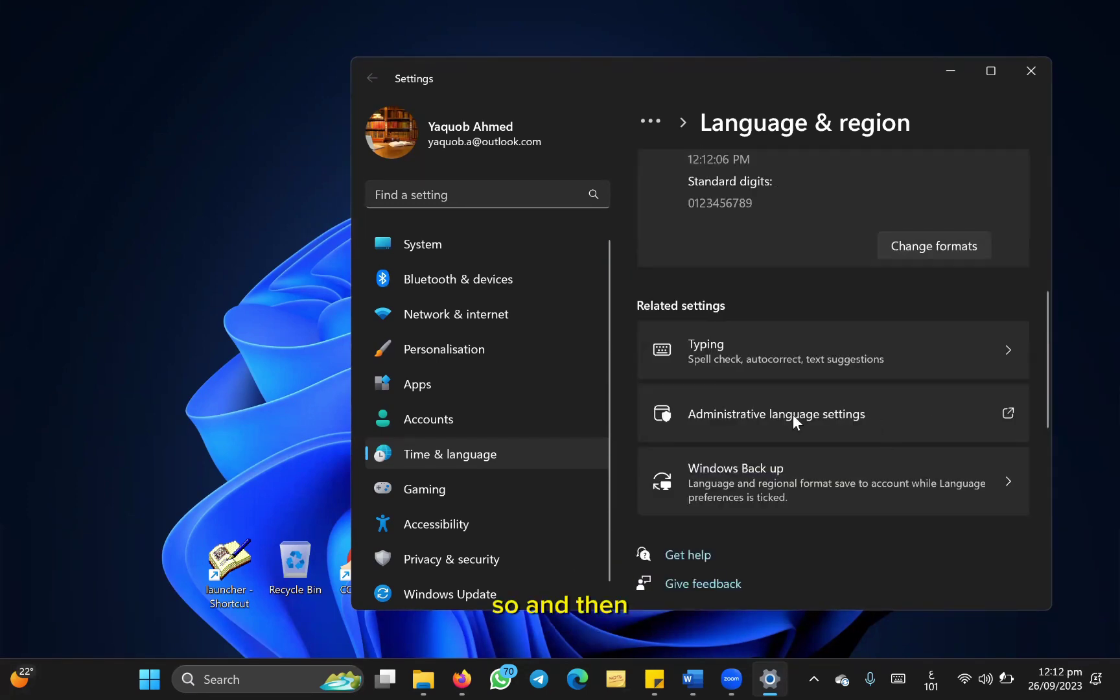
Step: Open Administrative language settings under Related settings to see the non-Unicode program language
left_click(776, 409)
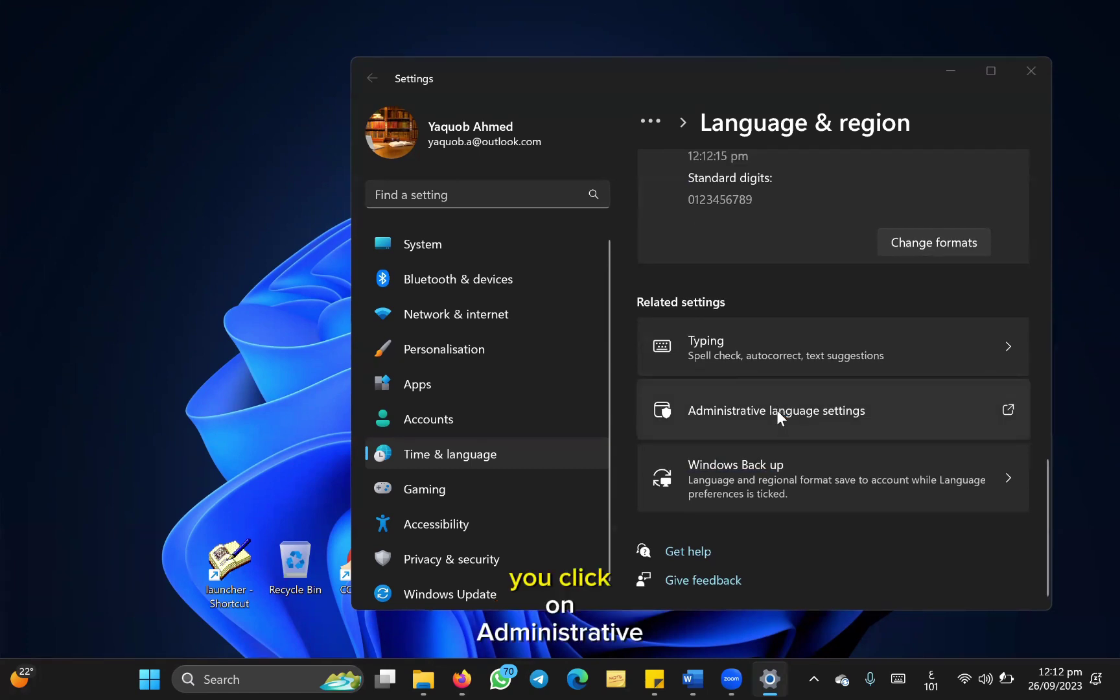